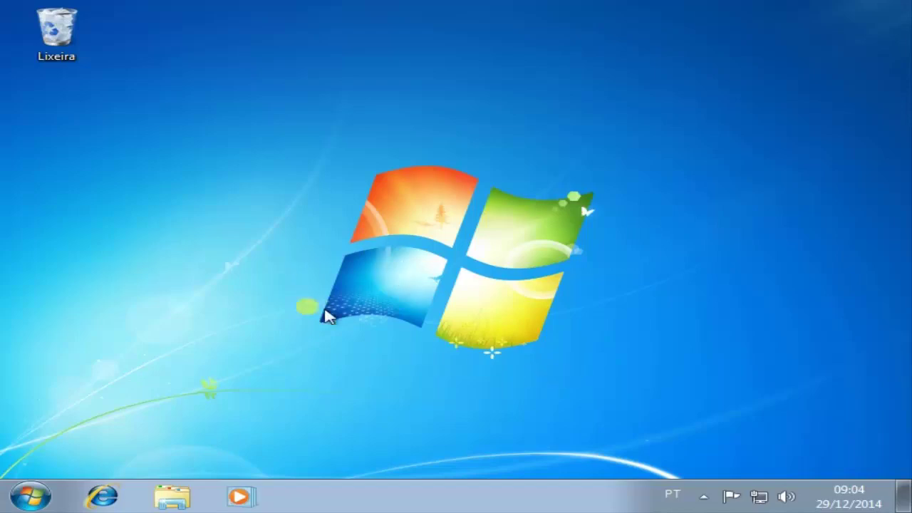
# - Search the system for "serviços" and open the Windows Serviços manager
pyautogui.click(30, 496)
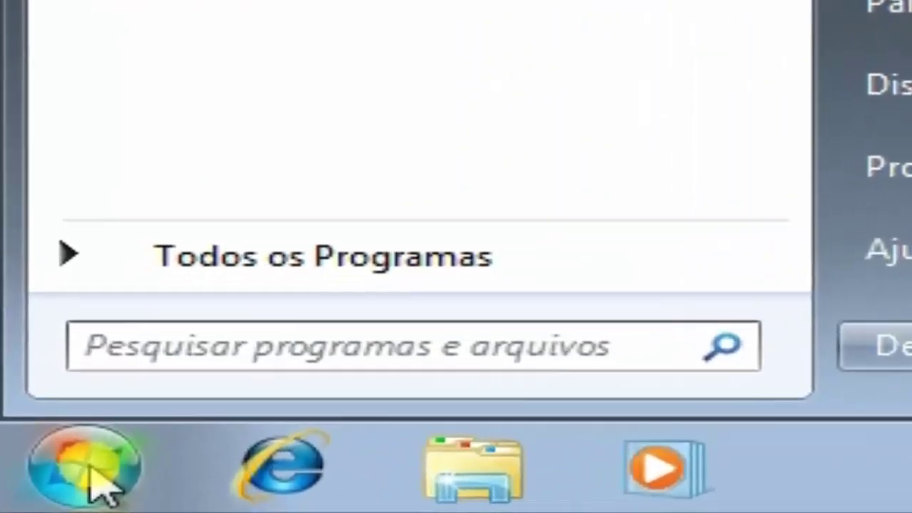
pyautogui.write('serviços')
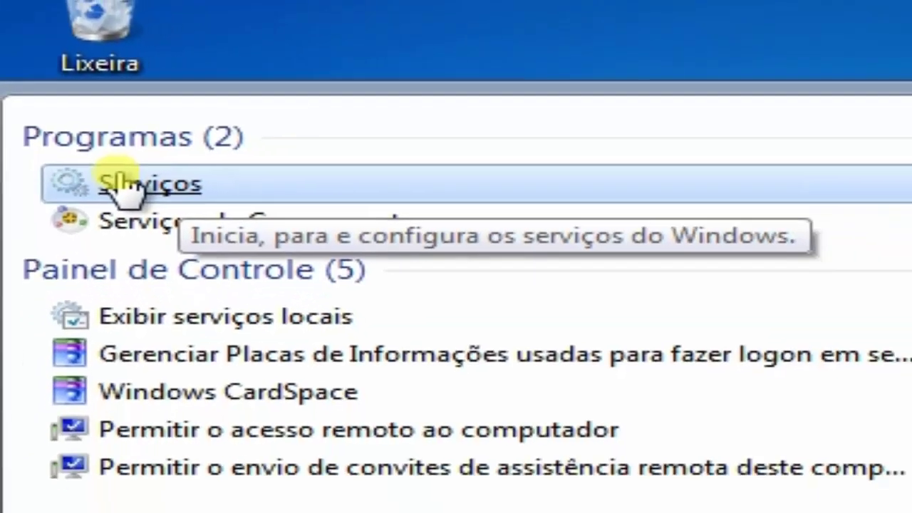
pyautogui.click(120, 184)
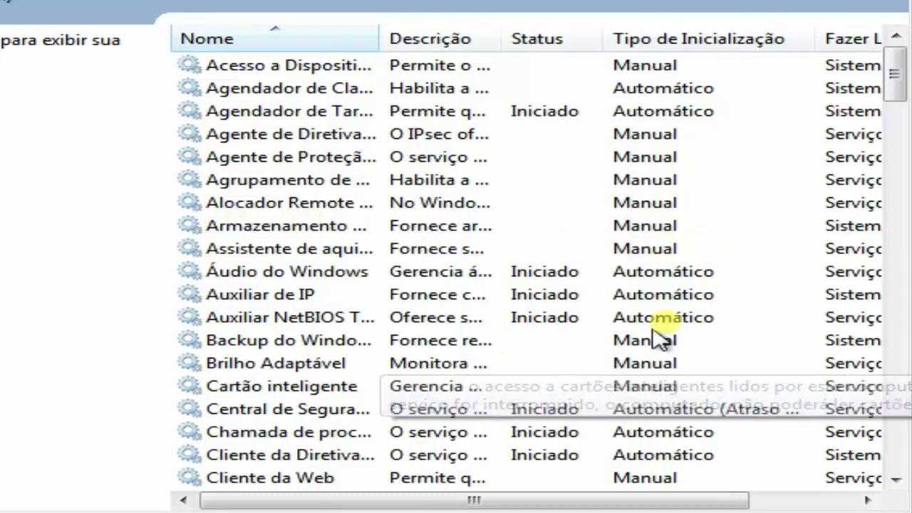
# - Set the startup type of the Cliente de rastreamento de link distribuído service to Manual
pyautogui.click(894, 84)
pyautogui.moveTo(894, 84); pyautogui.dragTo(892, 88)
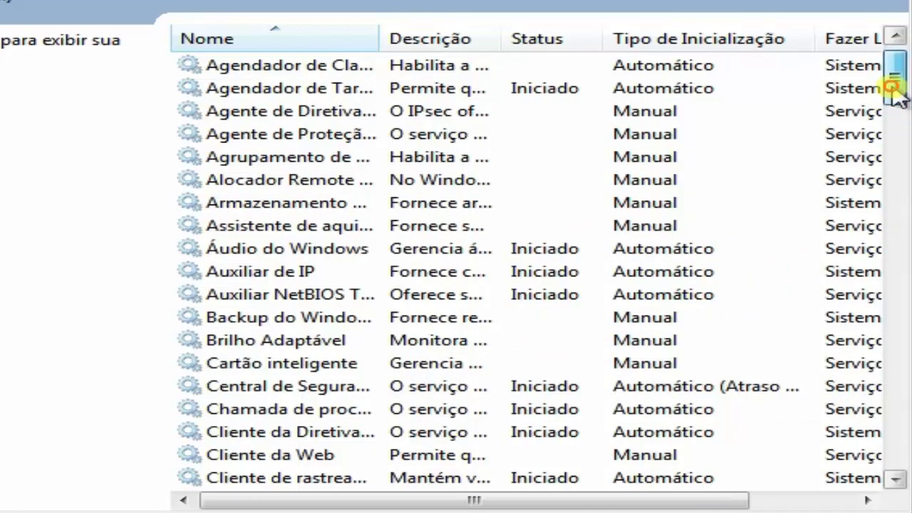
pyautogui.click(891, 86)
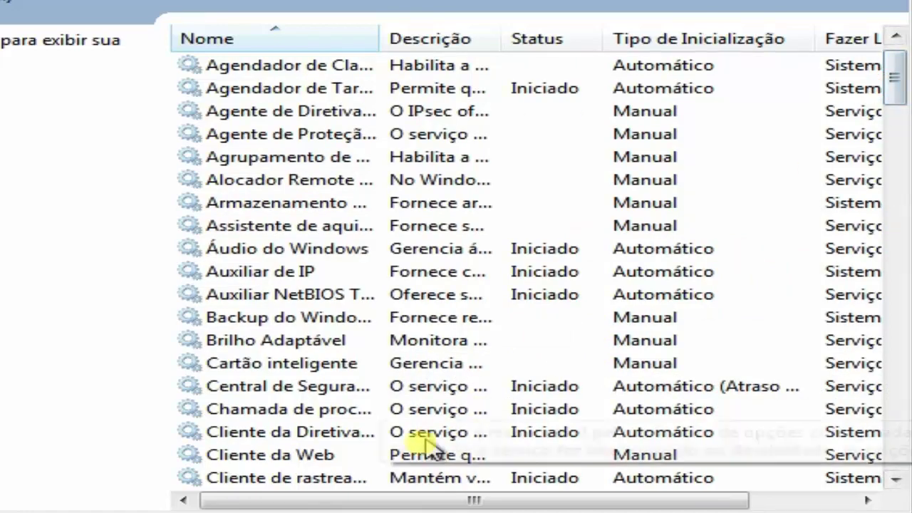
pyautogui.click(335, 491)
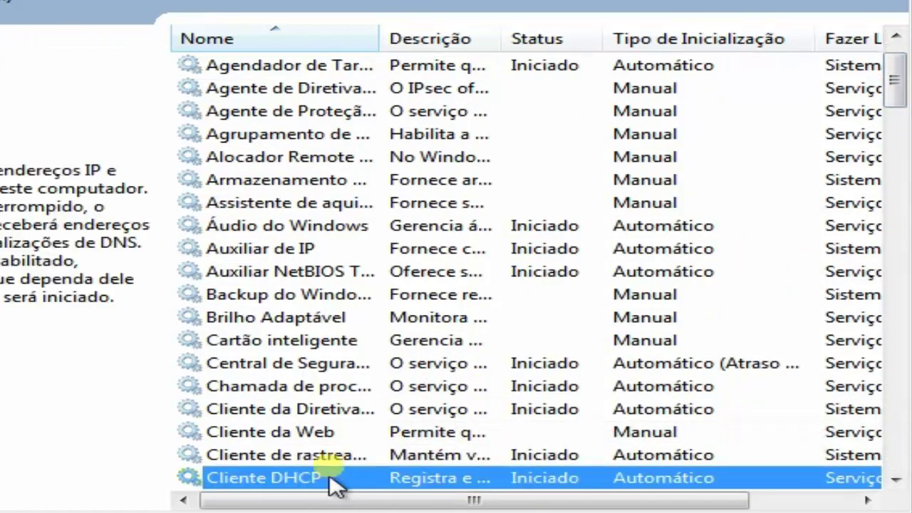
pyautogui.click(330, 455)
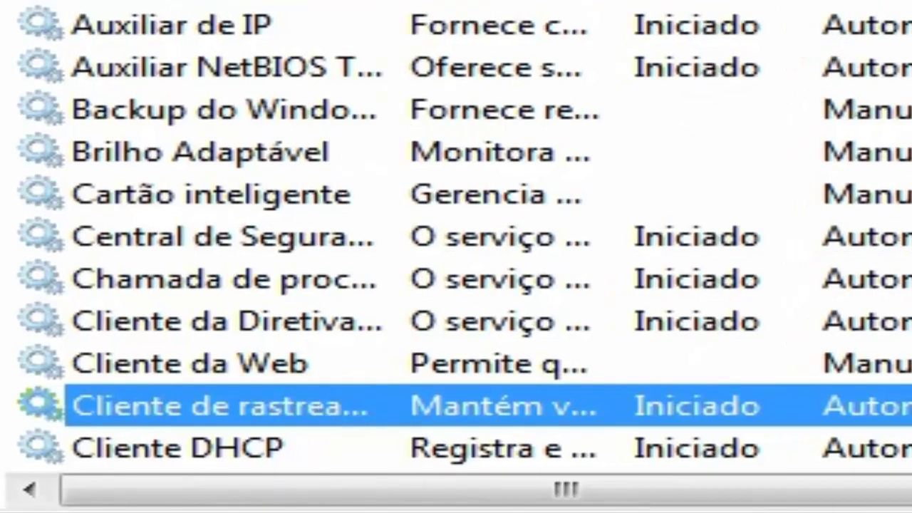
pyautogui.moveTo(403, 0); pyautogui.dragTo(346, 0)
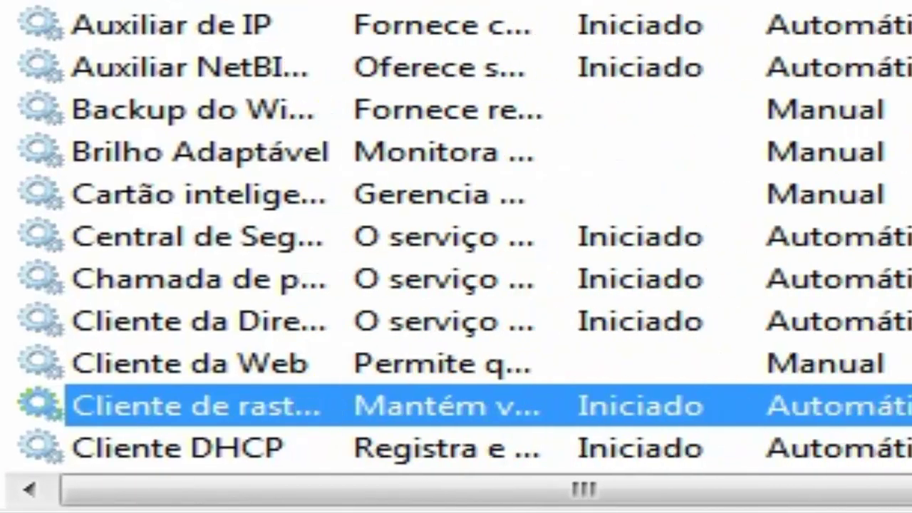
pyautogui.rightClick(880, 417)
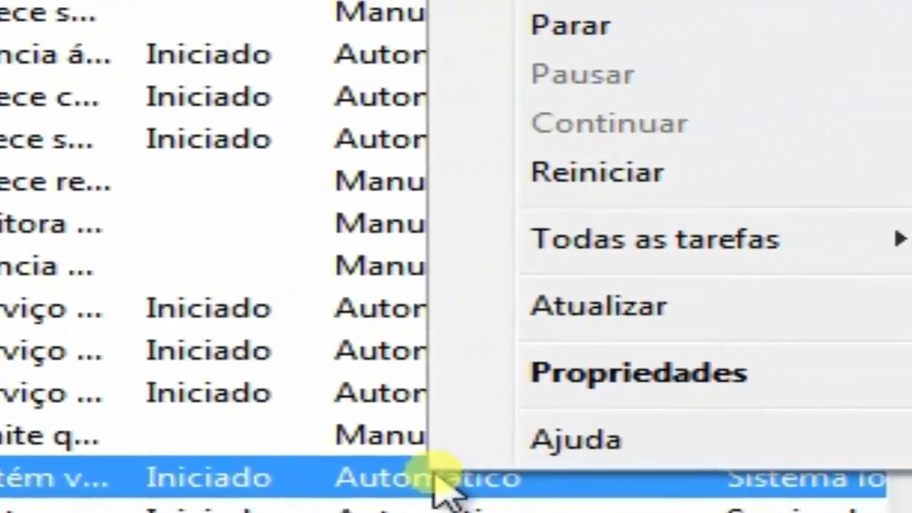
pyautogui.doubleClick(410, 491)
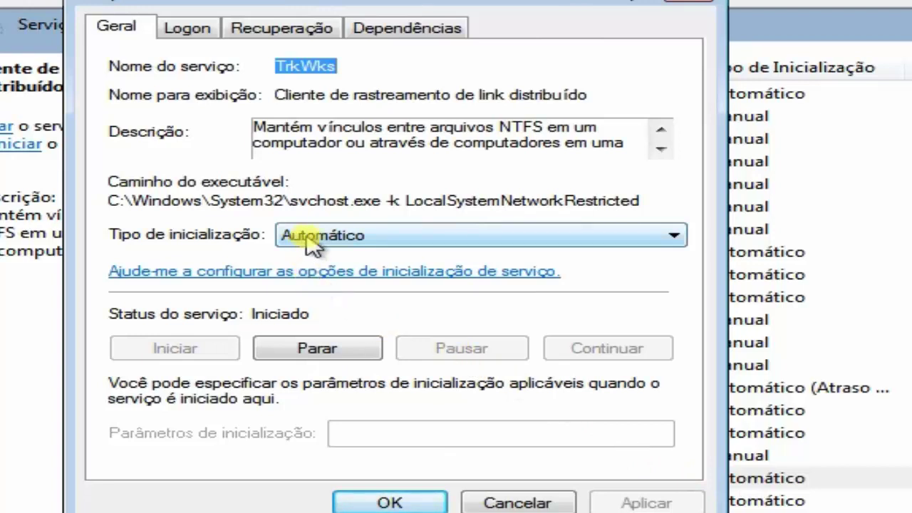
pyautogui.click(310, 241)
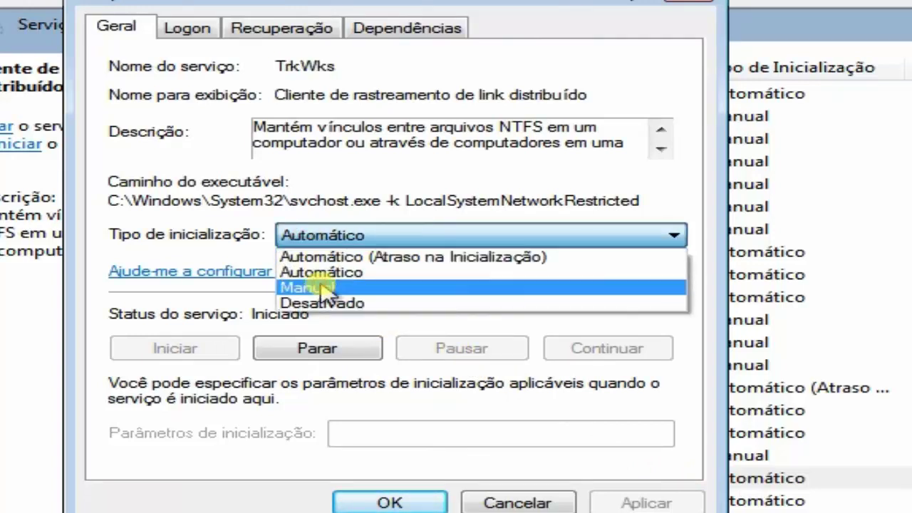
pyautogui.click(324, 287)
pyautogui.click(429, 498)
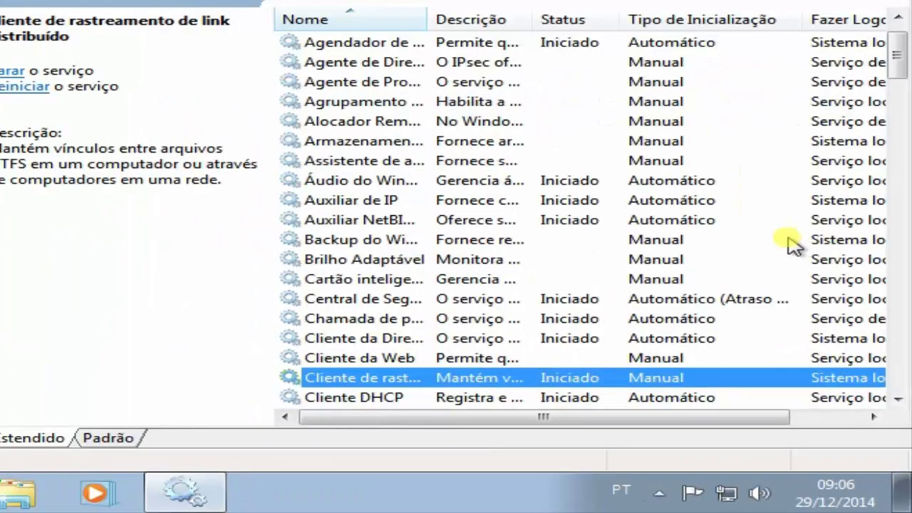
# - Change the Auxiliar de IP service's startup type to Manual and save its properties
pyautogui.click(429, 204)
pyautogui.doubleClick(429, 204)
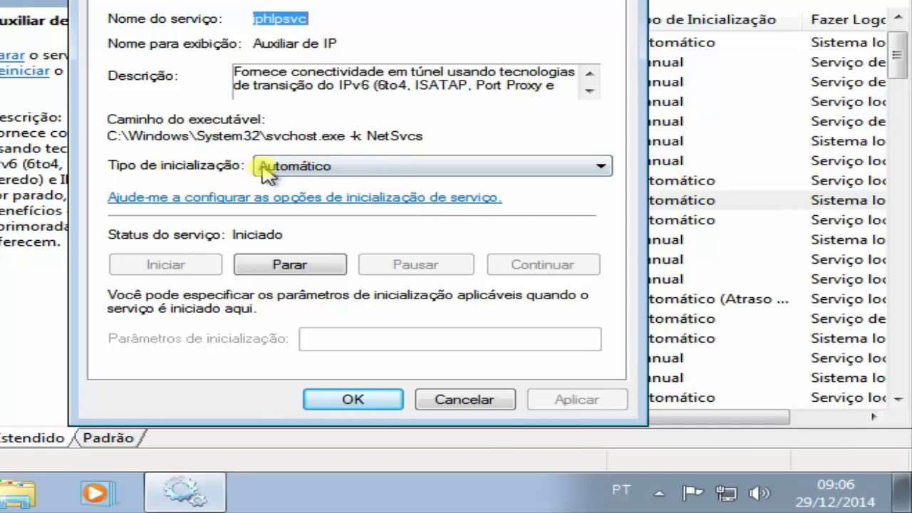
pyautogui.click(296, 169)
pyautogui.click(308, 210)
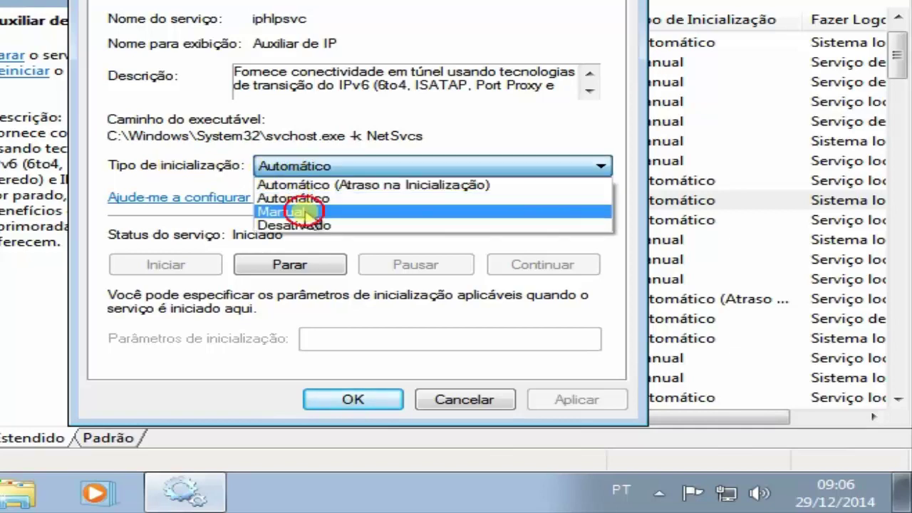
pyautogui.click(374, 399)
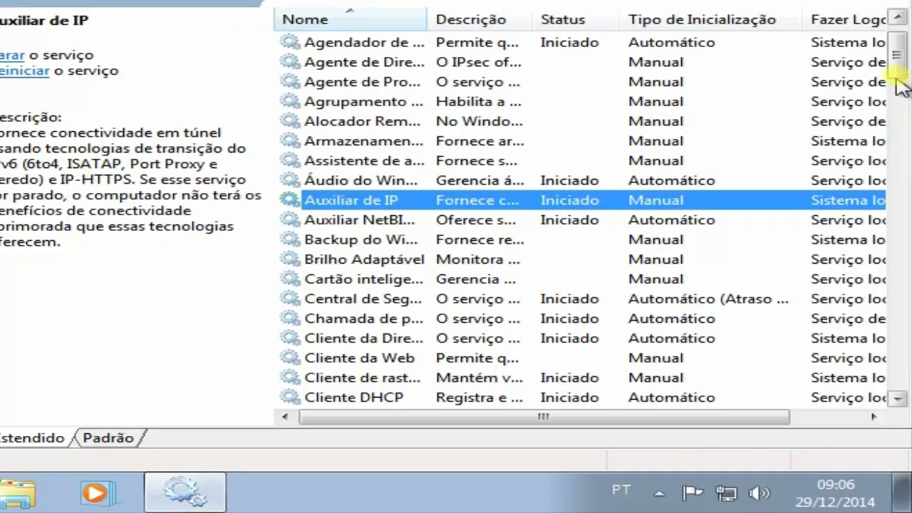
# - Set the Windows Search service's startup type to Manual and apply the change
pyautogui.moveTo(895, 81); pyautogui.dragTo(898, 378)
pyautogui.doubleClick(535, 358)
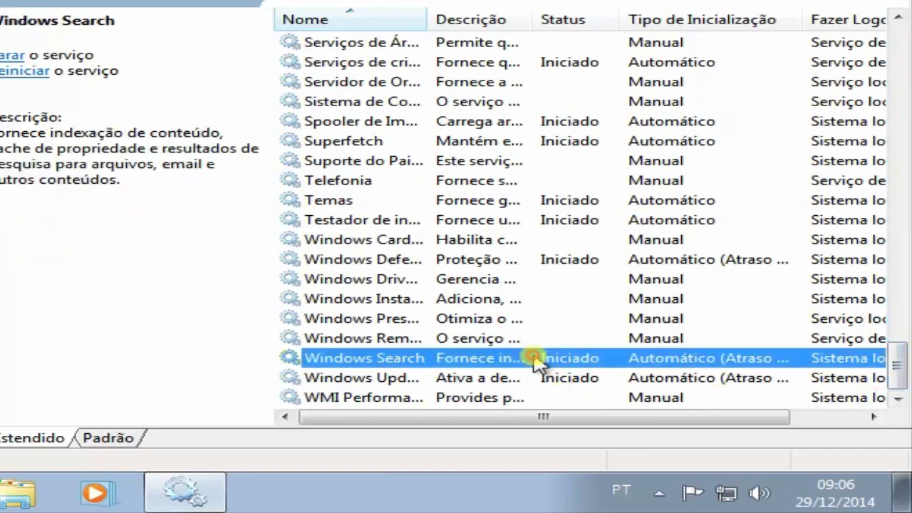
pyautogui.click(398, 170)
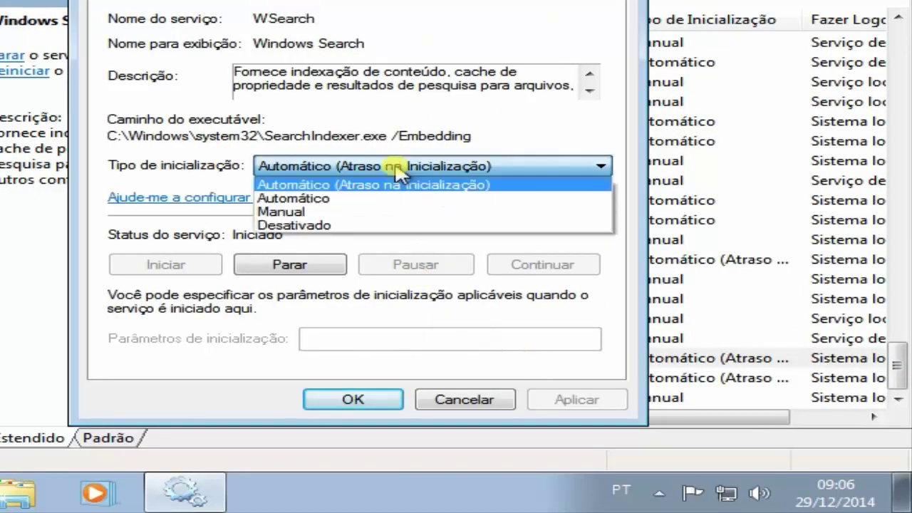
pyautogui.click(357, 213)
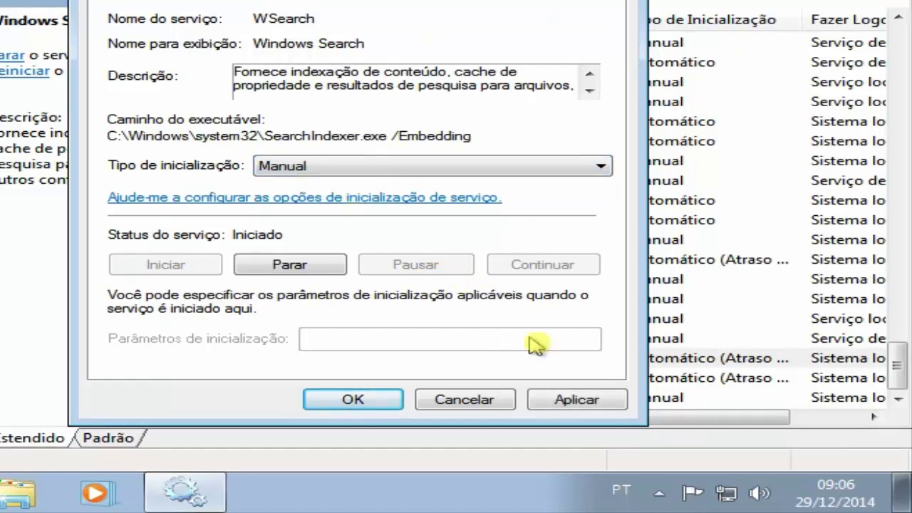
pyautogui.click(590, 400)
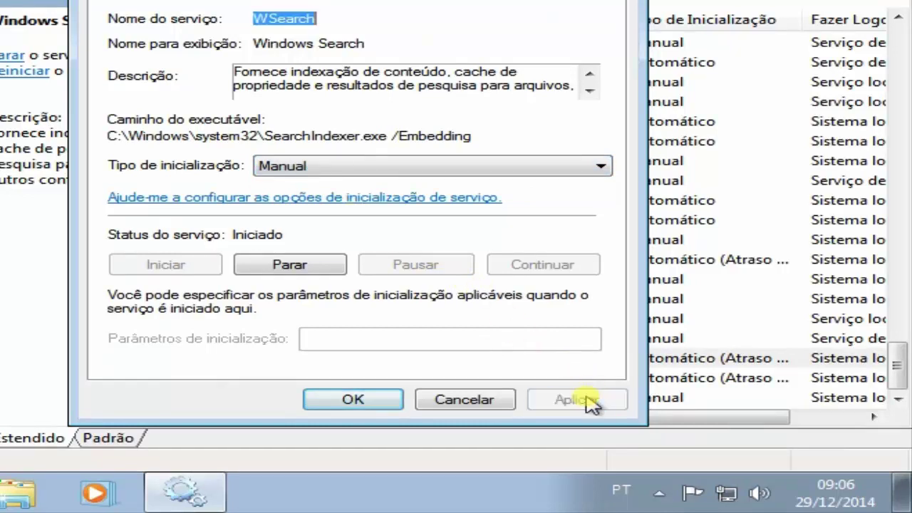
pyautogui.click(392, 403)
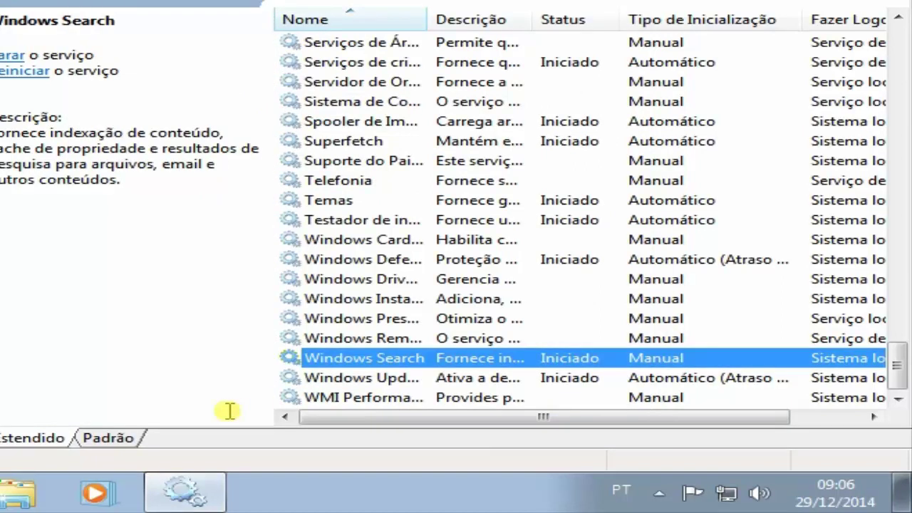
# - Widen the service name column and set the Spooler de Impressão service's startup type to Manual
pyautogui.click(900, 356)
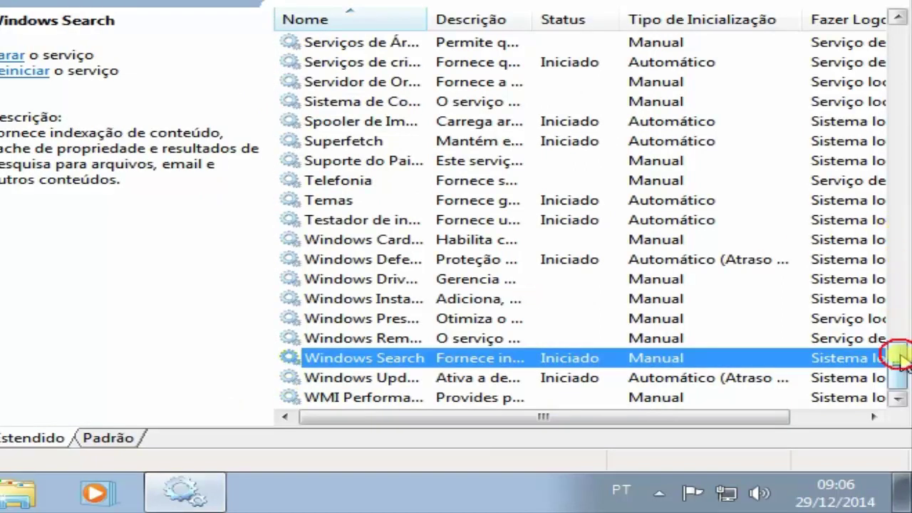
pyautogui.moveTo(901, 356); pyautogui.dragTo(898, 335)
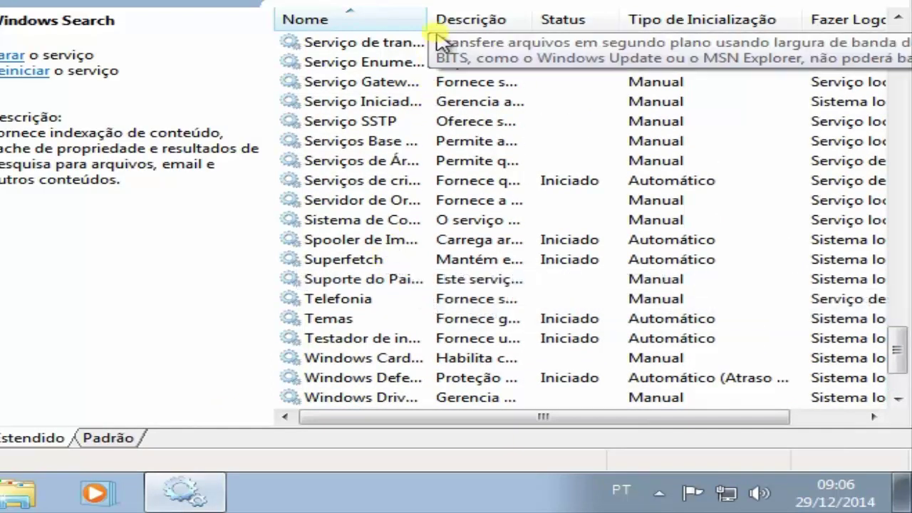
pyautogui.moveTo(431, 25); pyautogui.dragTo(529, 21)
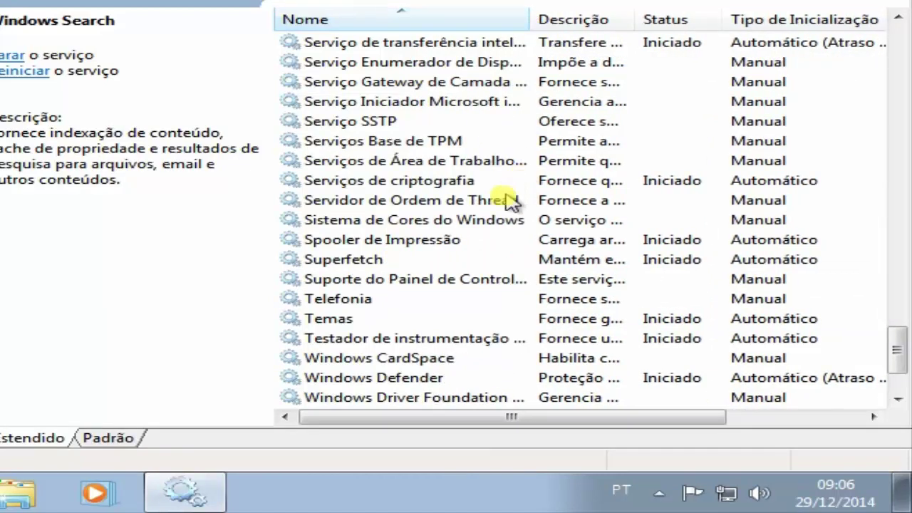
pyautogui.doubleClick(464, 240)
pyautogui.click(421, 168)
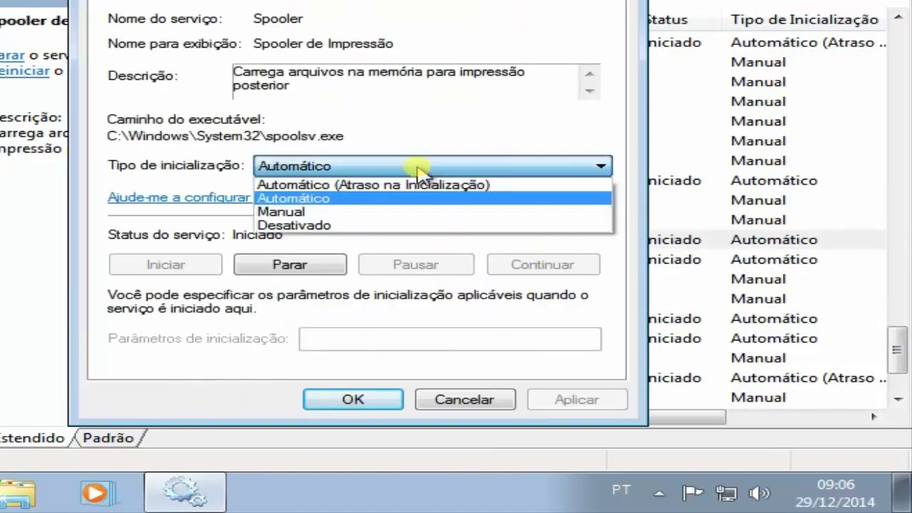
pyautogui.click(367, 213)
pyautogui.click(577, 399)
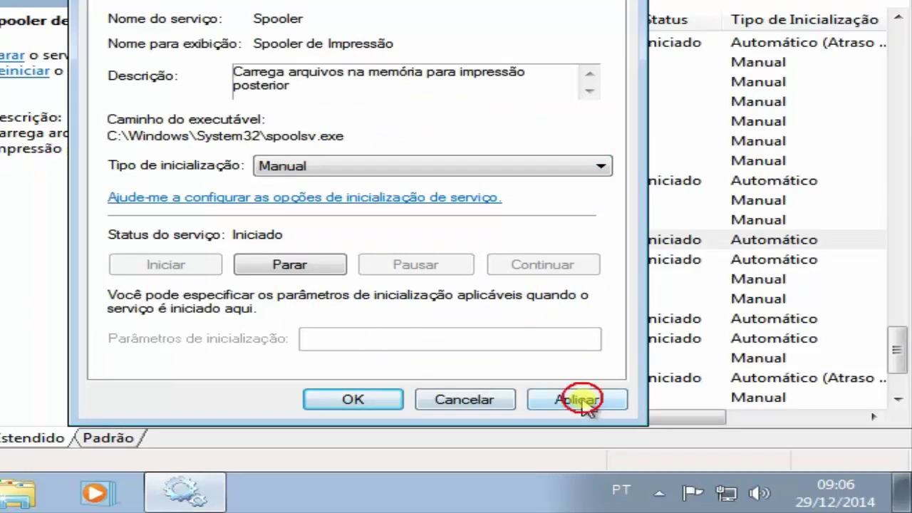
pyautogui.click(367, 402)
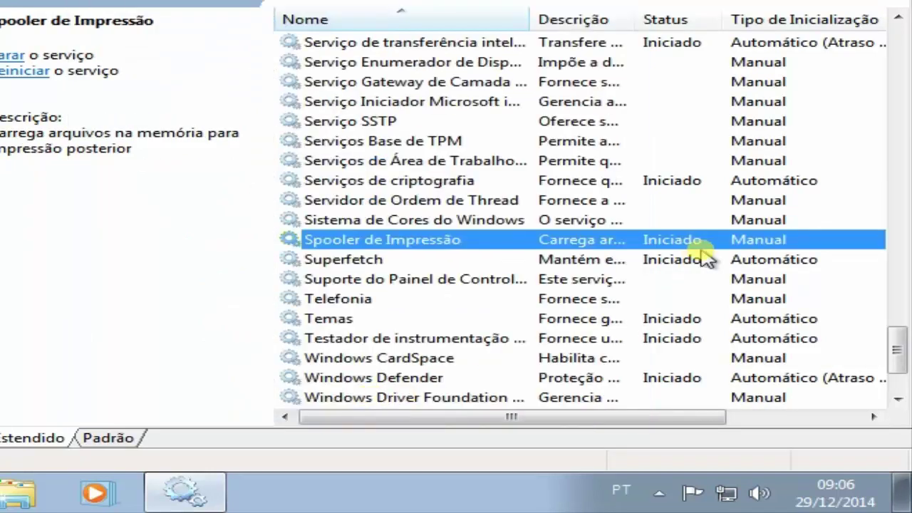
# - Widen the name column further and check the startup properties of the Configuração Automática de WLAN service, leaving them without edits
pyautogui.click(900, 342)
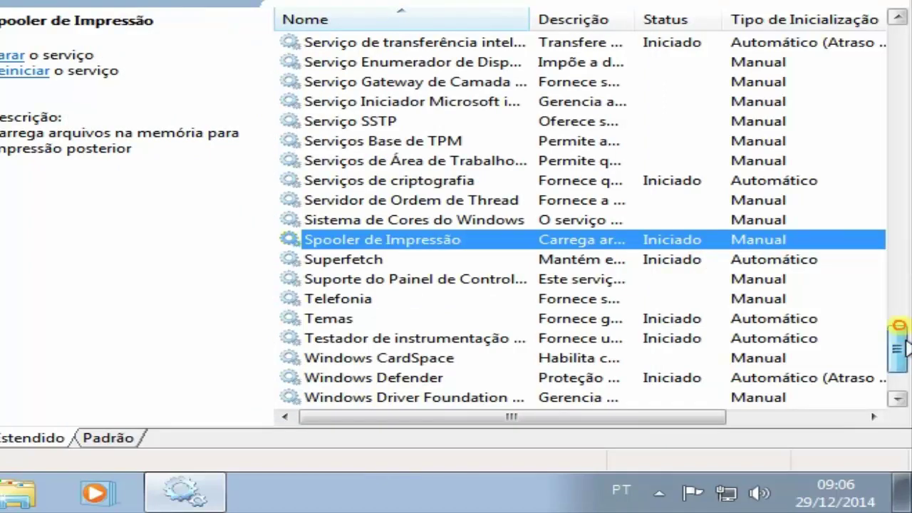
pyautogui.moveTo(899, 342); pyautogui.dragTo(891, 116)
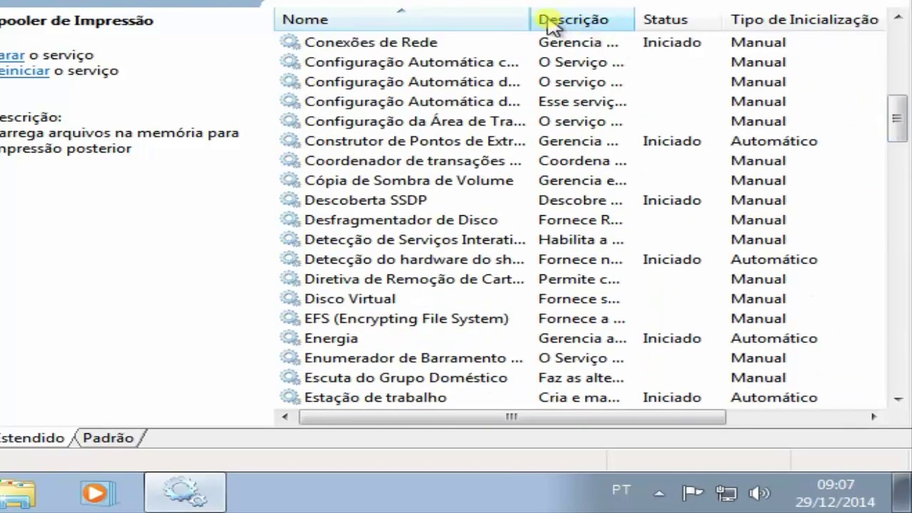
pyautogui.moveTo(535, 16); pyautogui.dragTo(586, 16)
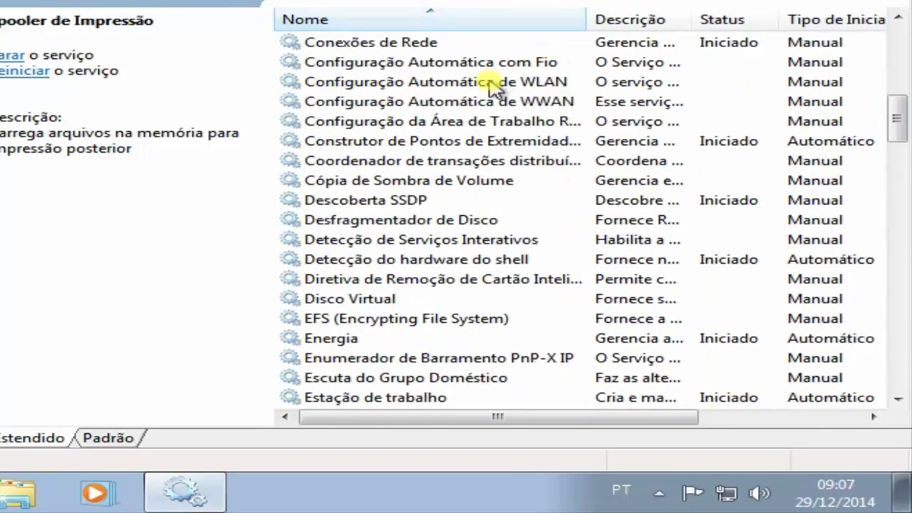
pyautogui.doubleClick(490, 82)
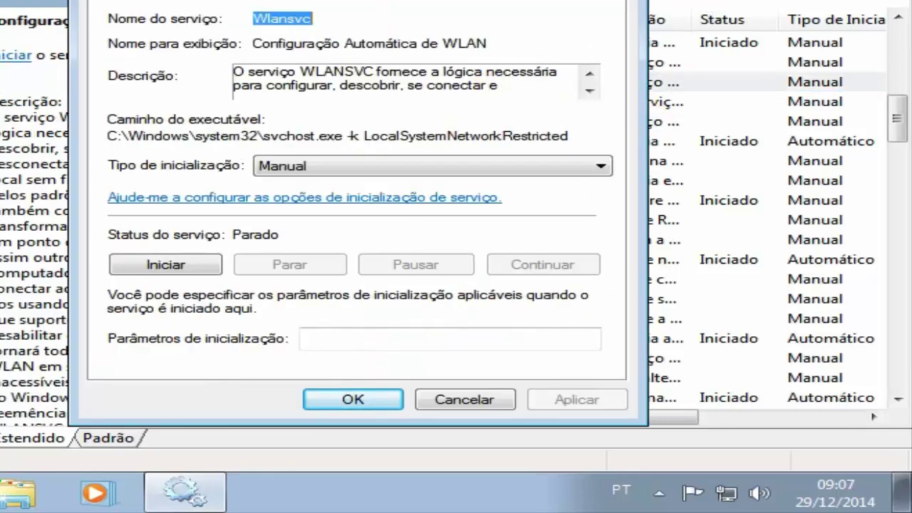
pyautogui.press('Escape')
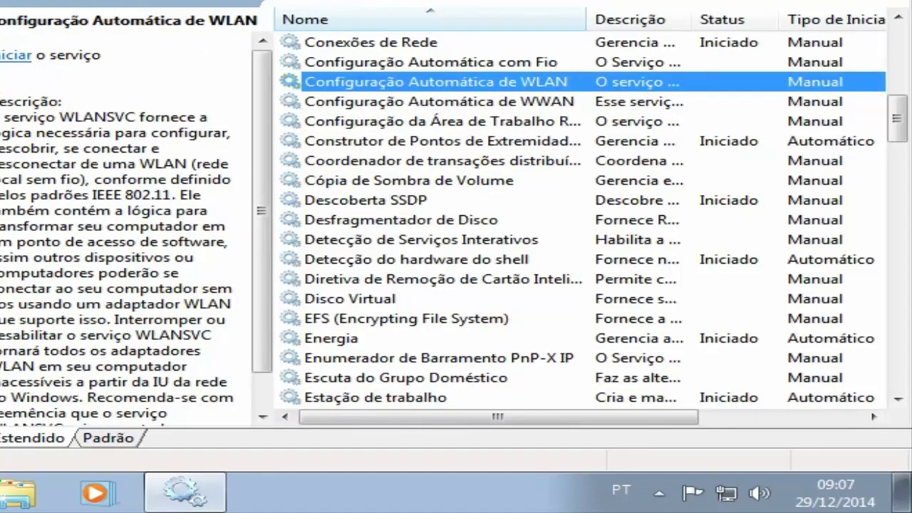